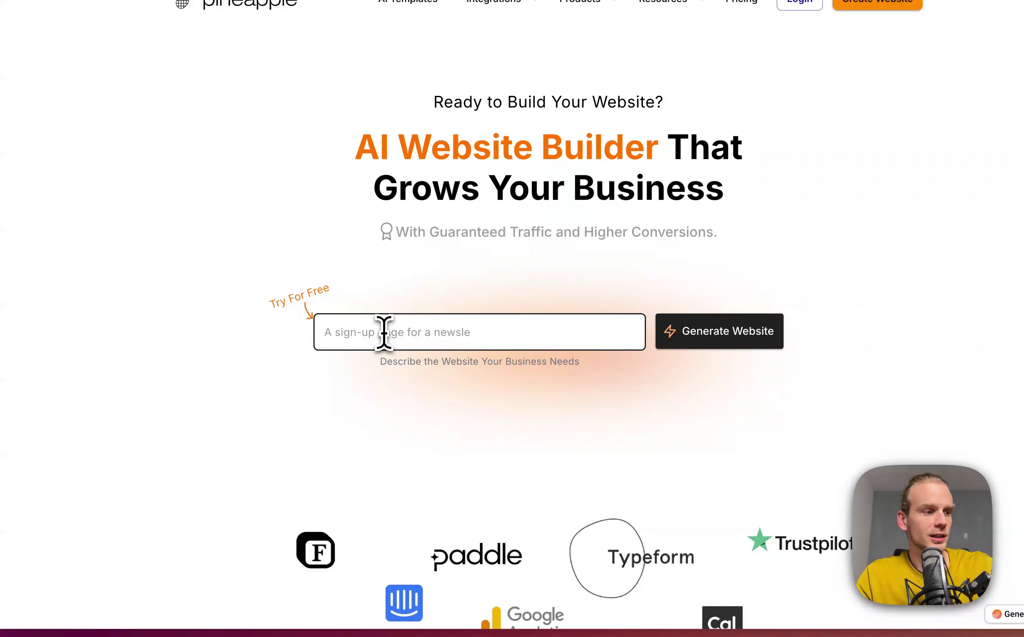
# - Paste the Aurora social media agency description into the prompt and generate a website
pyautogui.click(383, 333)
pyautogui.press('super+v')
pyautogui.press('super+Left')
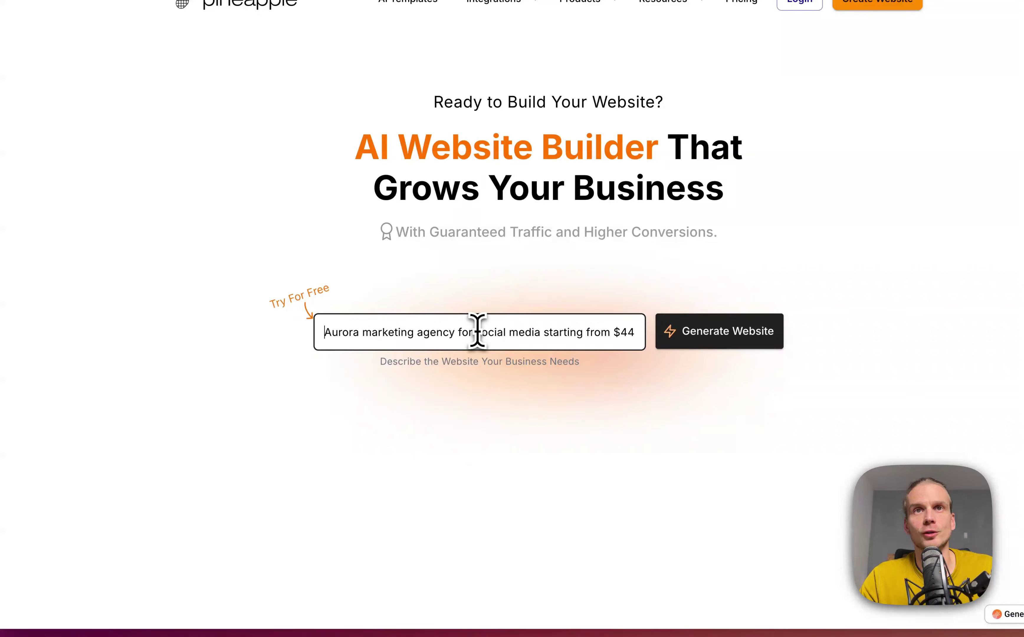
pyautogui.press('super+Right')
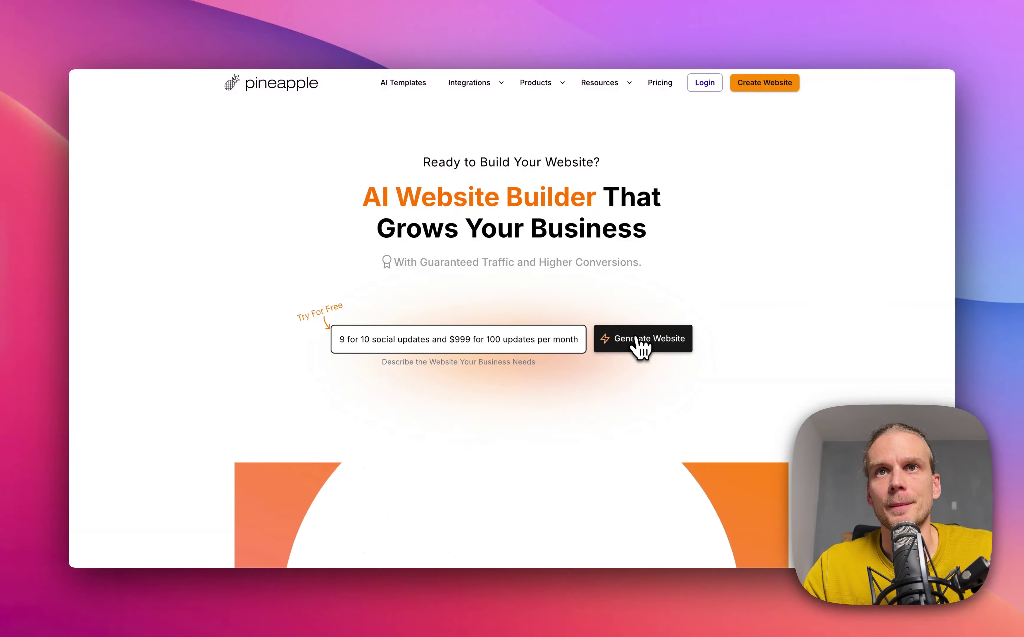
pyautogui.click(637, 340)
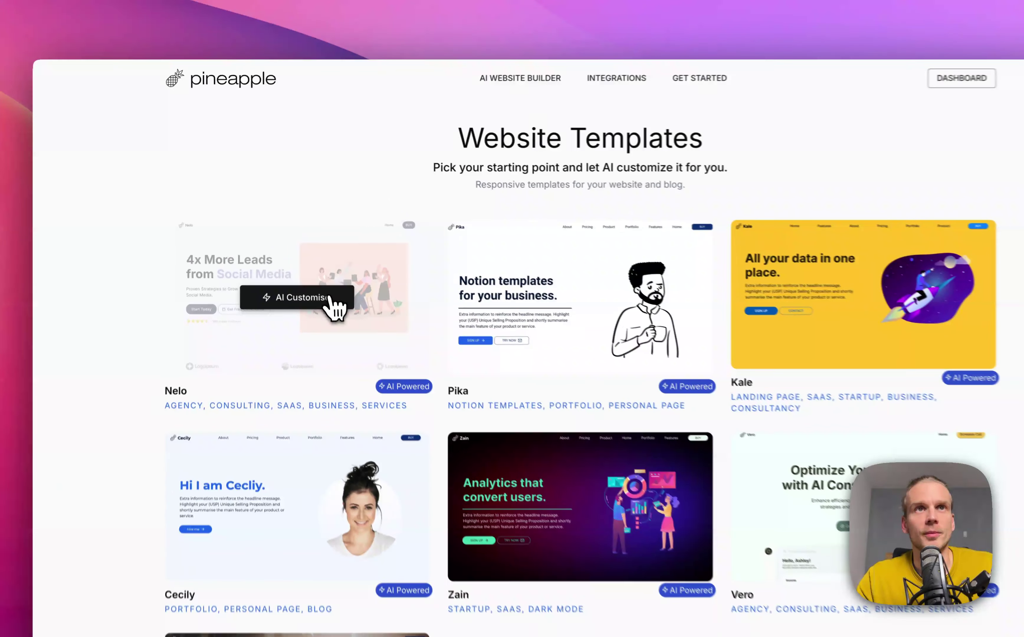
# - AI-customize the Nelo template and cut the Target Audience text down to its word limit
pyautogui.click(347, 271)
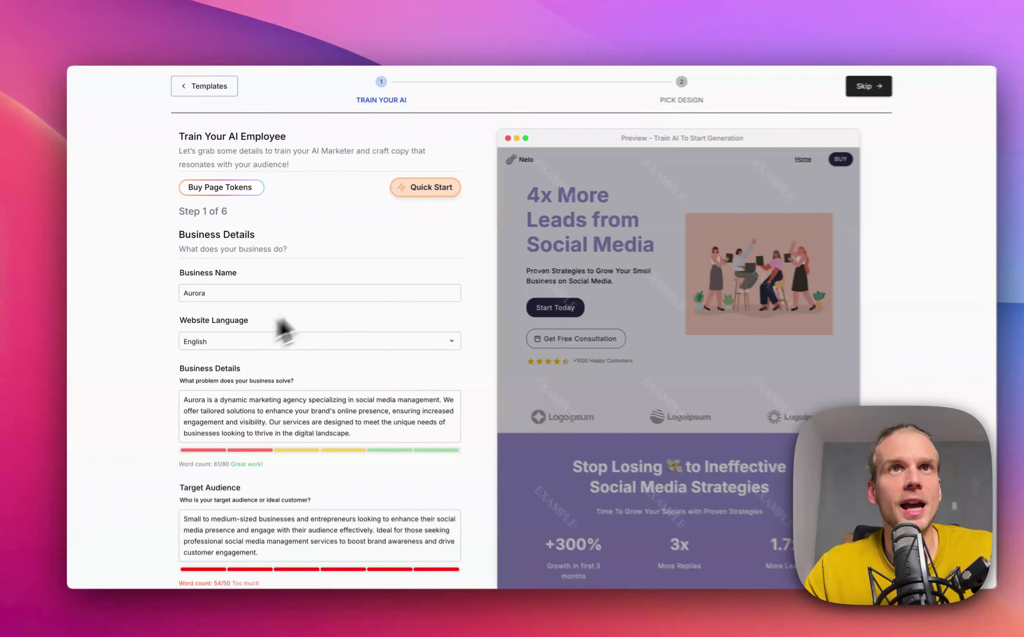
pyautogui.scroll(-2, 407, 271)
pyautogui.scroll(2, 408, 271)
pyautogui.scroll(-2, 408, 271)
pyautogui.scroll(-1, 394, 257)
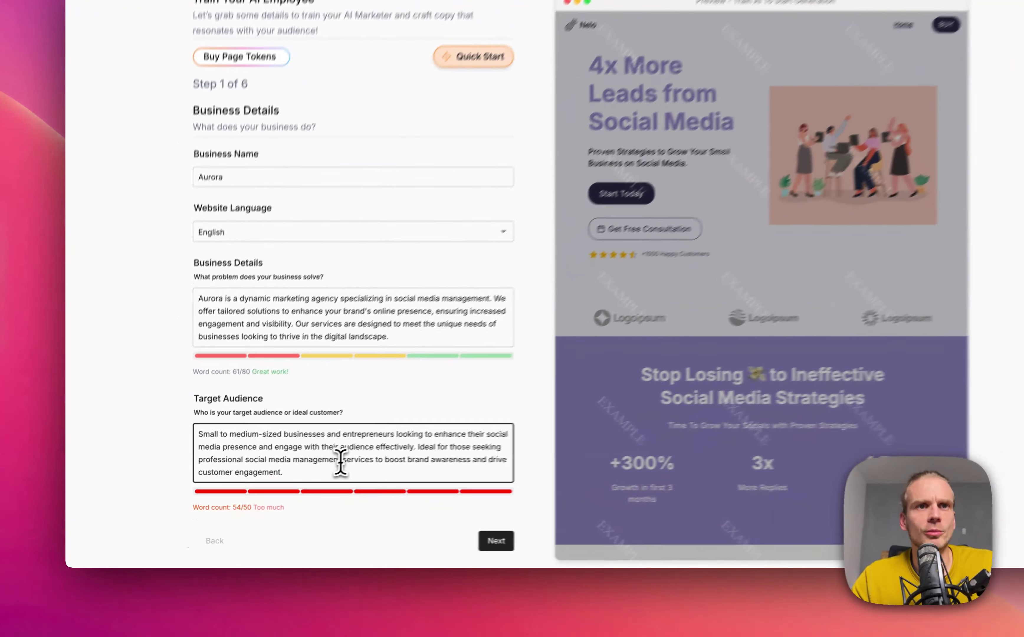
pyautogui.moveTo(341, 460); pyautogui.dragTo(347, 493)
pyautogui.press('BackSpace')
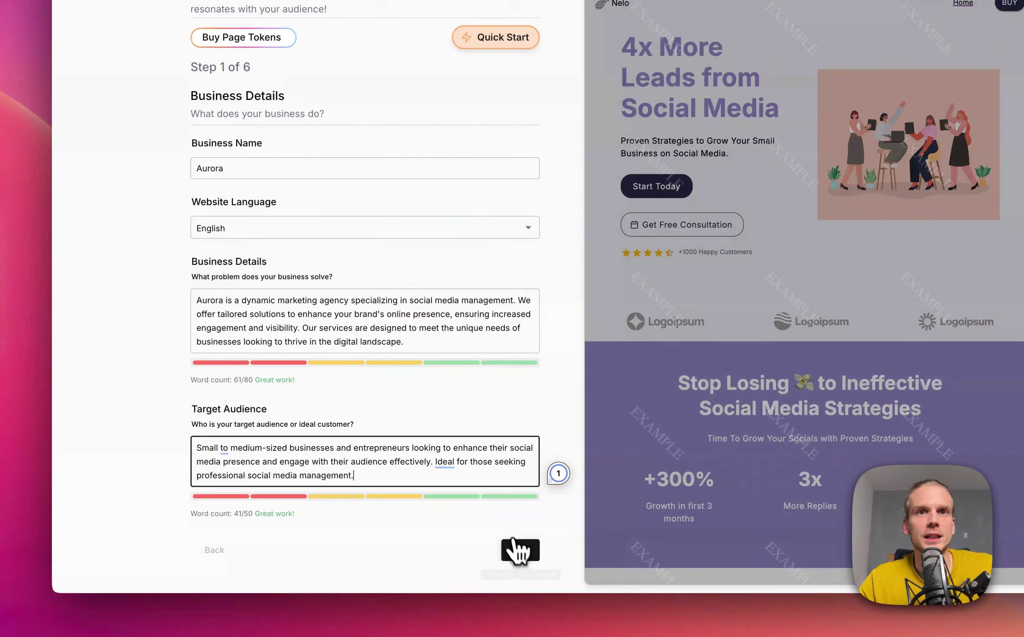
# - Accept the business and website details and set Offer Quantities to 2-5
pyautogui.click(519, 550)
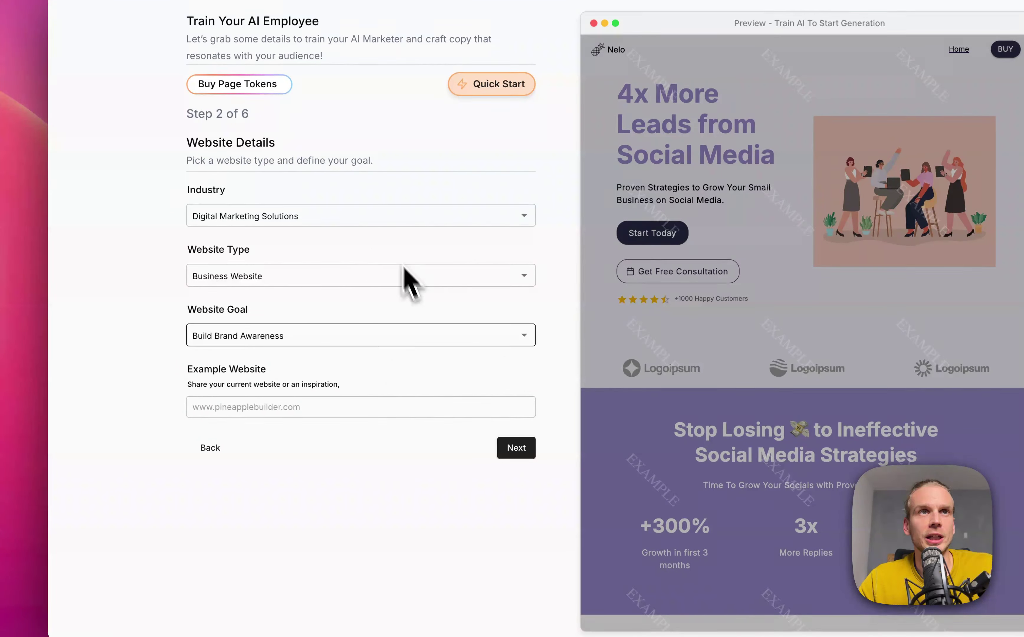
pyautogui.click(519, 450)
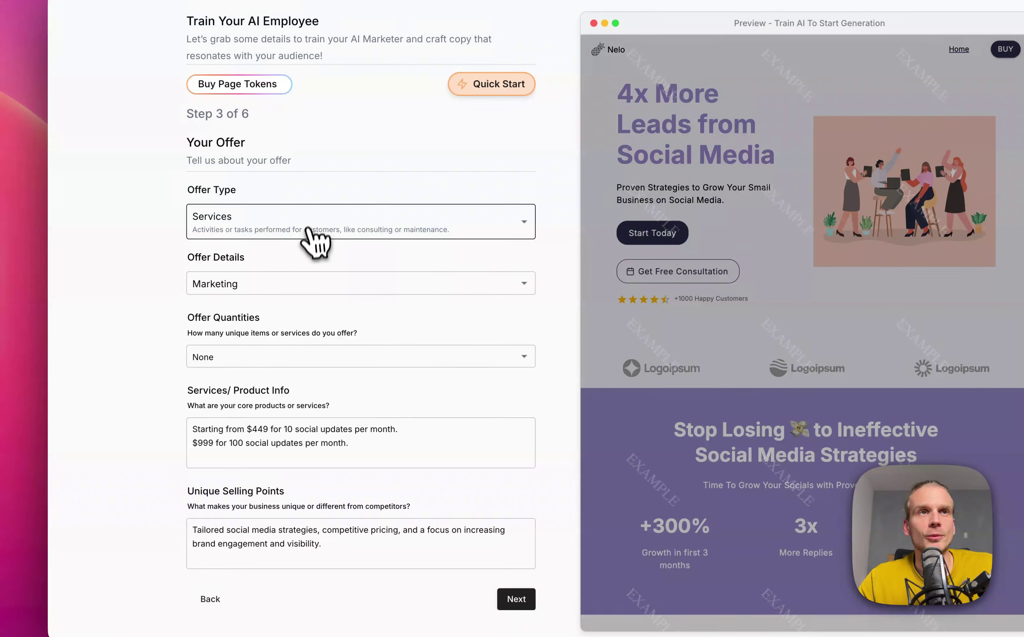
pyautogui.click(318, 357)
pyautogui.click(298, 426)
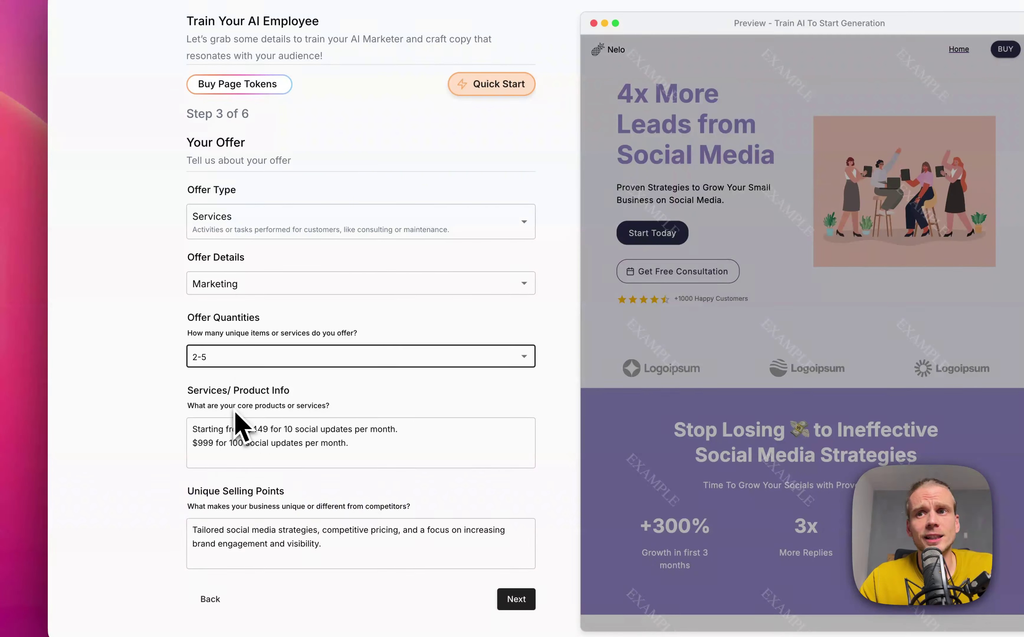
# - Check the services and pricing description, then continue past the offer and style steps
pyautogui.click(237, 422)
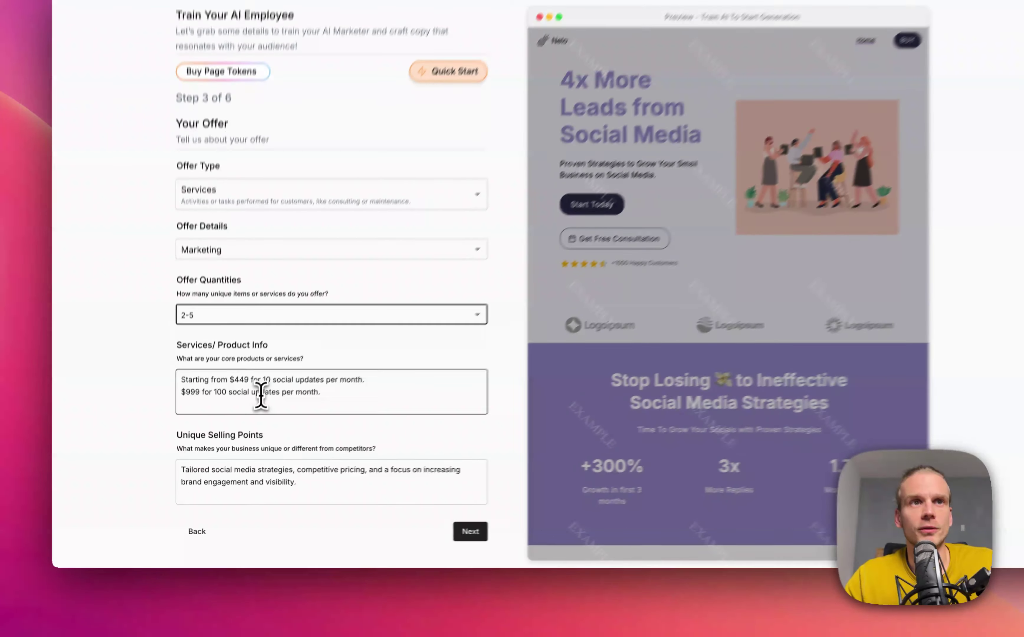
pyautogui.click(245, 415)
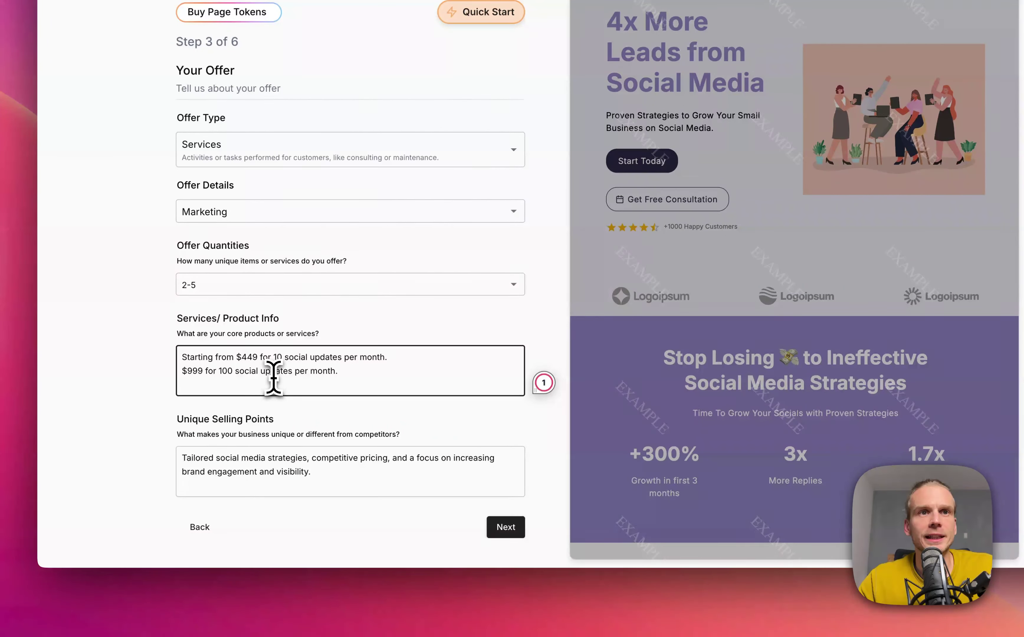
pyautogui.click(504, 529)
pyautogui.click(522, 350)
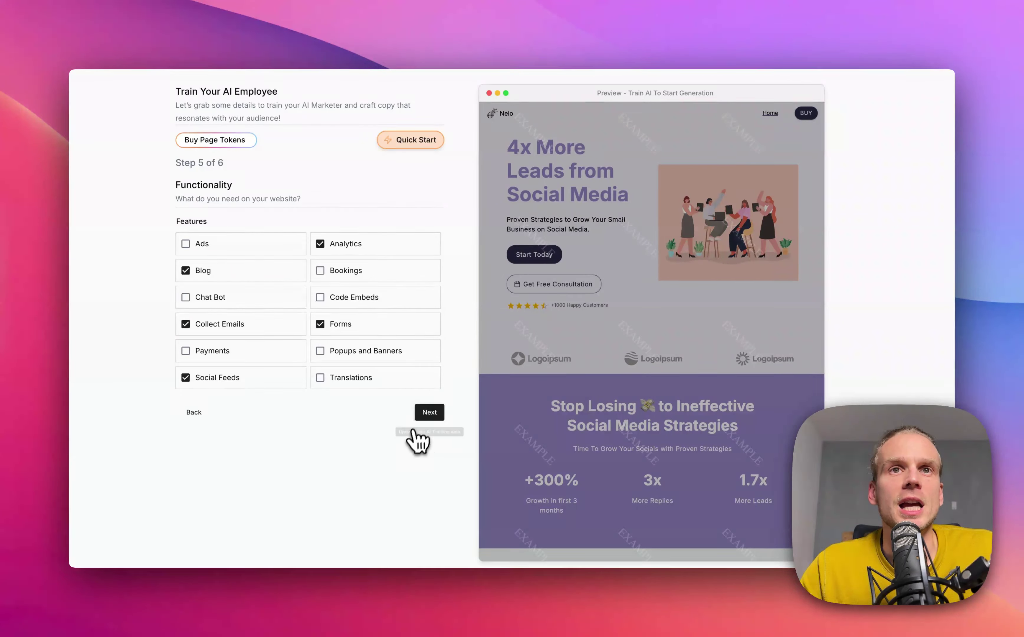
# - Keep the suggested features and change Pages from Multi-Page to One-Page
pyautogui.click(423, 418)
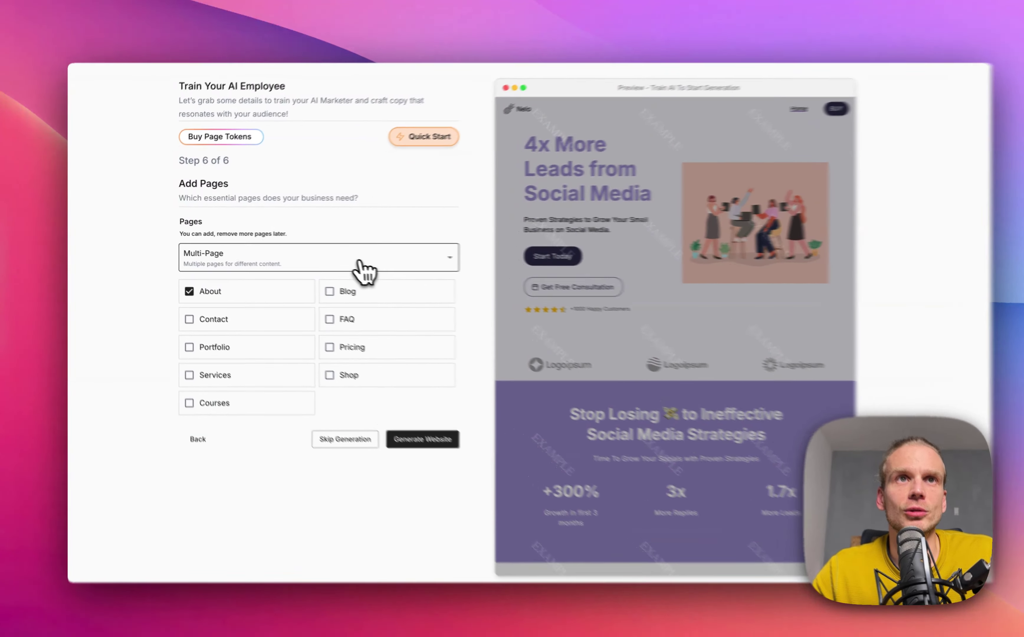
pyautogui.click(357, 260)
pyautogui.click(286, 284)
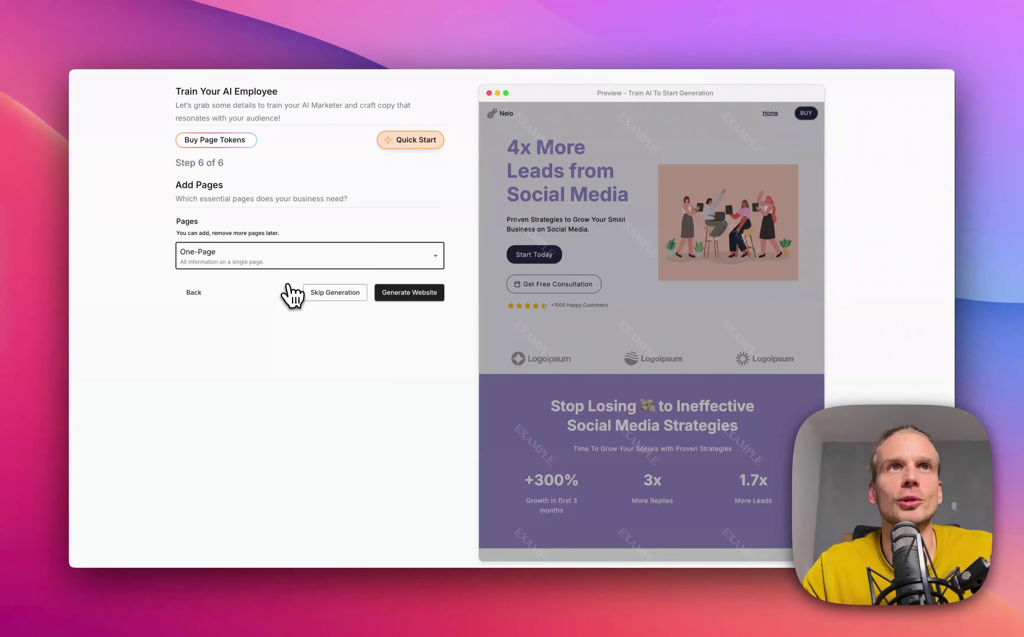
pyautogui.scroll(2, 377, 274)
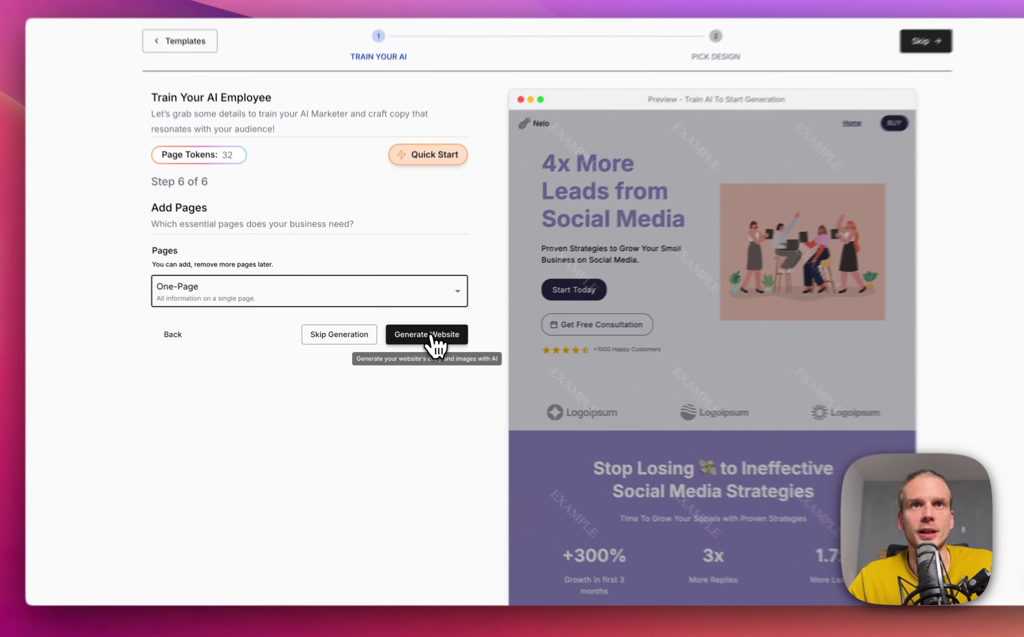
# - Generate the Aurora website from the training details to reach the Pick Design step
pyautogui.click(412, 338)
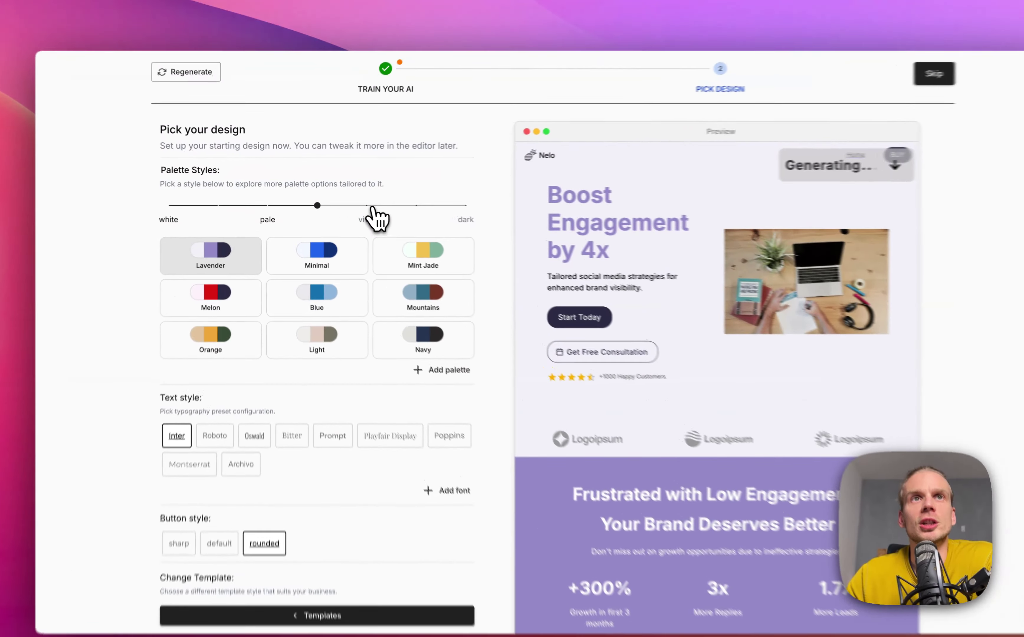
# - Try the Yellow, Green, Mint Jade and Green Dark palettes, then settle on pale Lavender
pyautogui.click(370, 206)
pyautogui.click(329, 308)
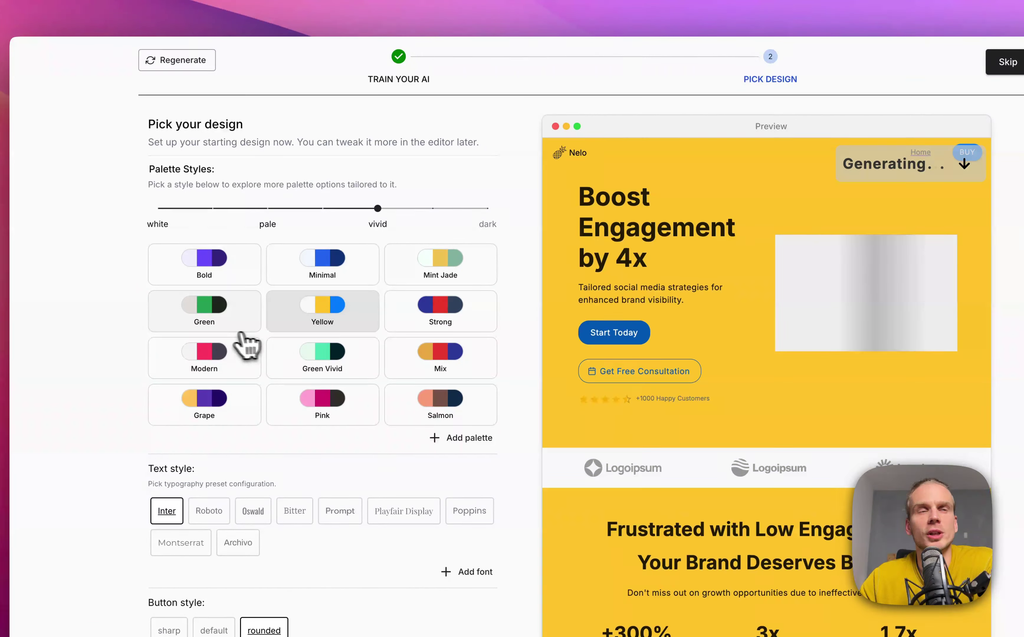
pyautogui.click(227, 325)
pyautogui.click(433, 274)
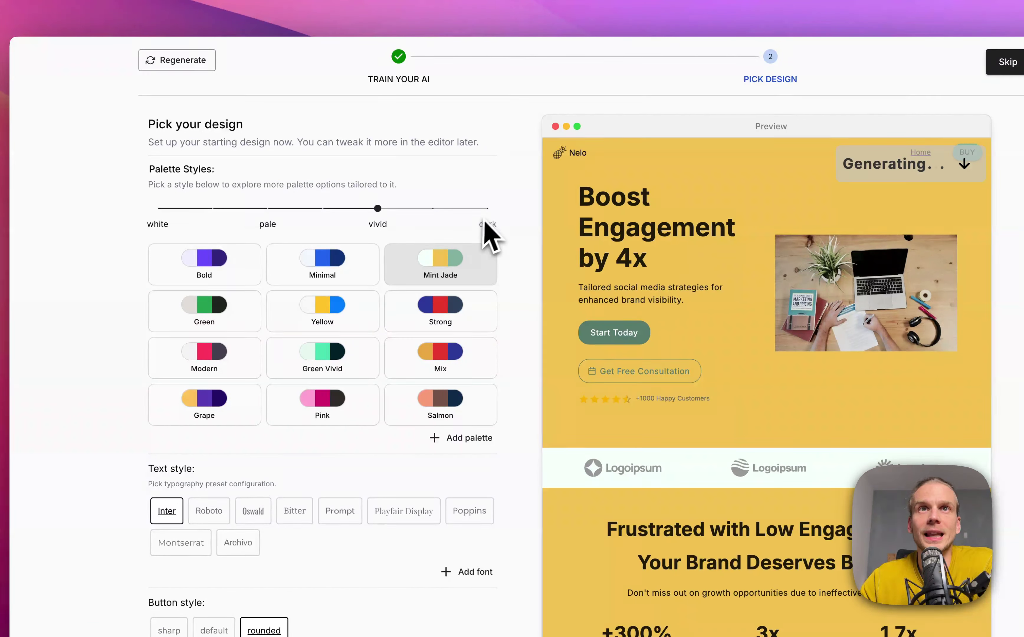
pyautogui.click(488, 213)
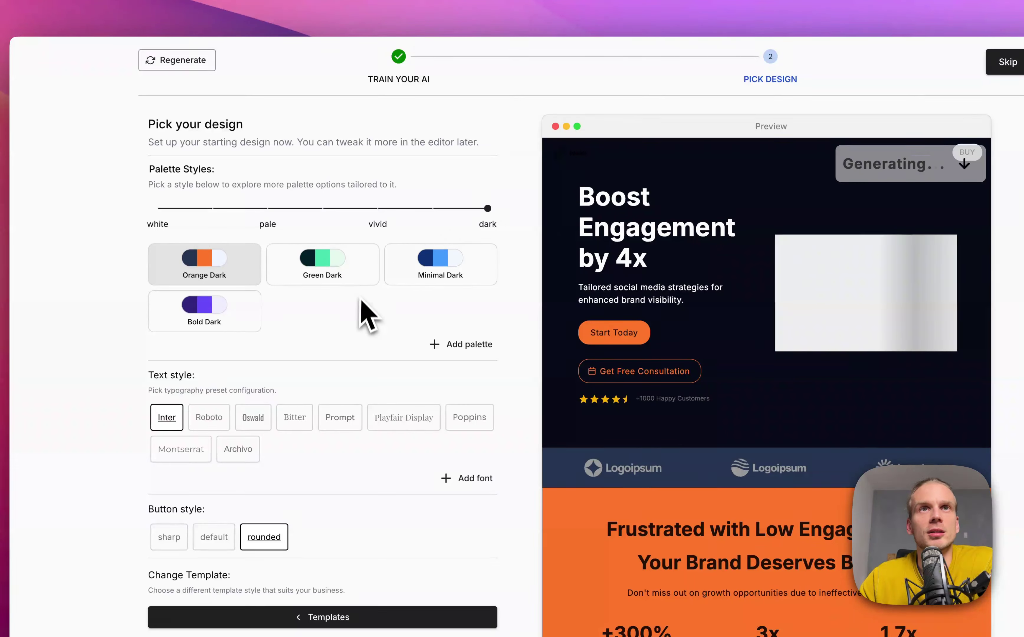
pyautogui.scroll(-3, 617, 350)
pyautogui.scroll(3, 624, 328)
pyautogui.click(363, 276)
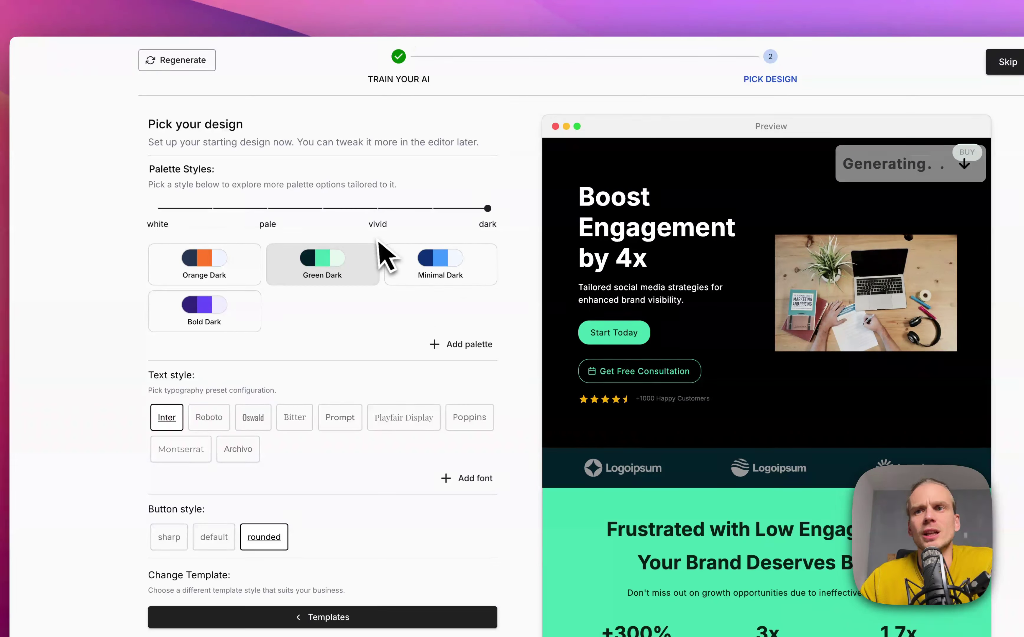
pyautogui.click(209, 215)
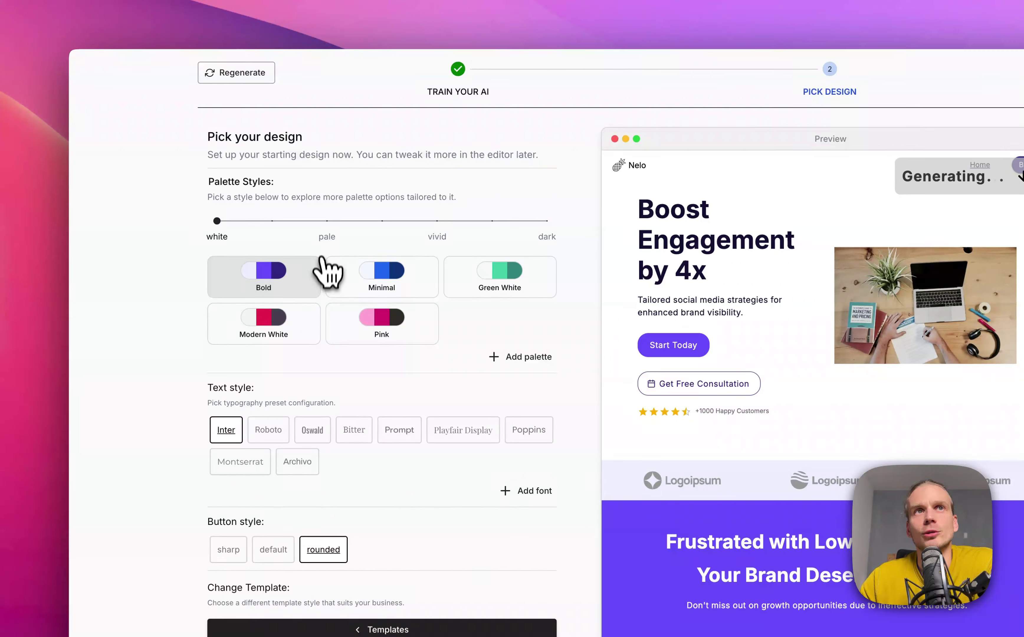
pyautogui.click(328, 221)
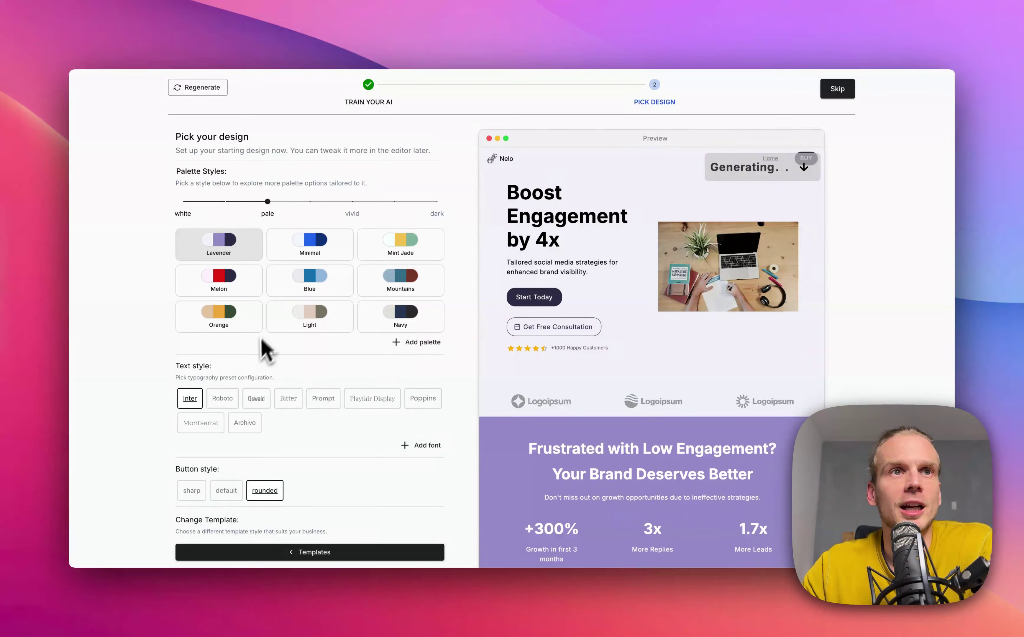
# - Set the buttons to the default style and the text style to Inter
pyautogui.scroll(-1, 259, 417)
pyautogui.click(256, 390)
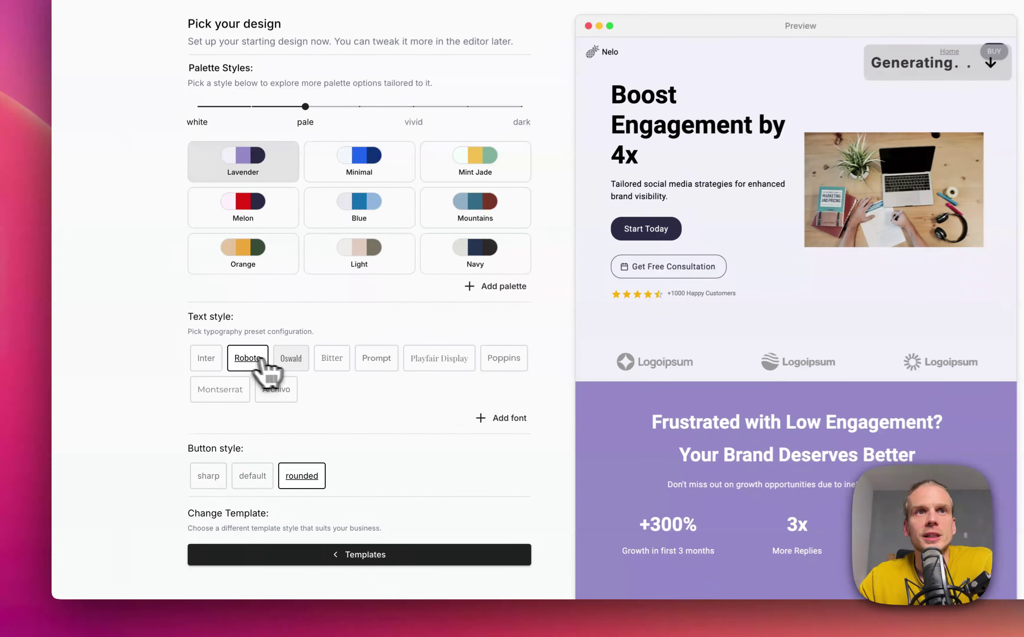
pyautogui.click(263, 478)
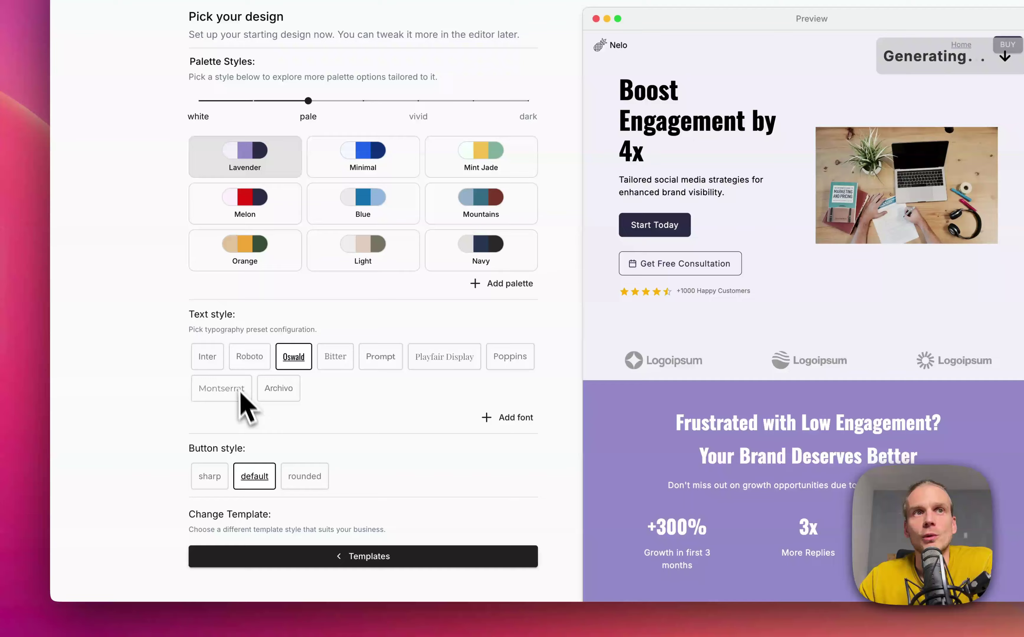
pyautogui.click(210, 361)
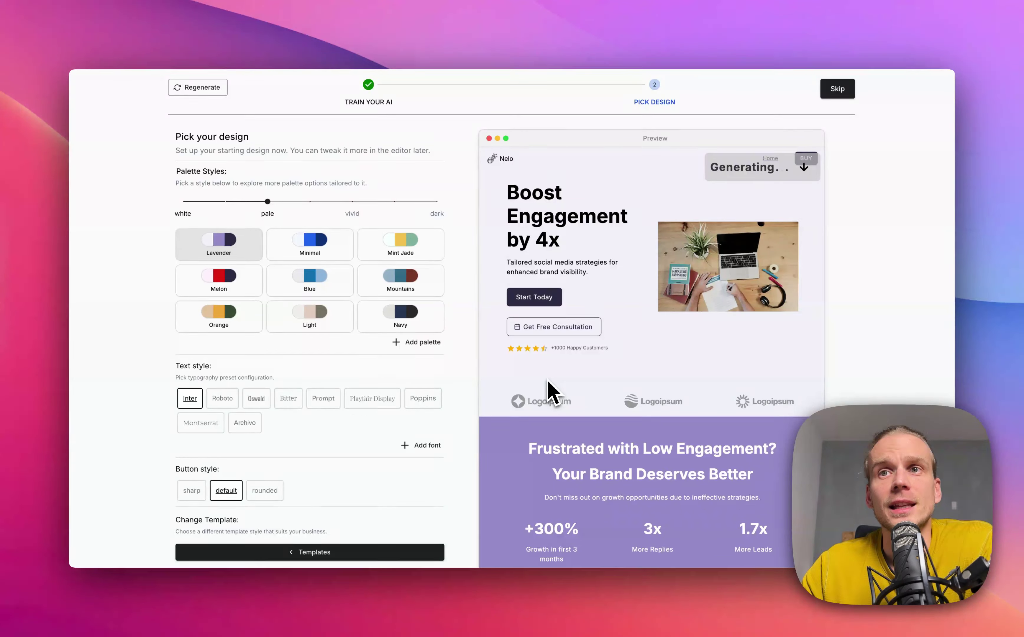
pyautogui.scroll(-10, 630, 430)
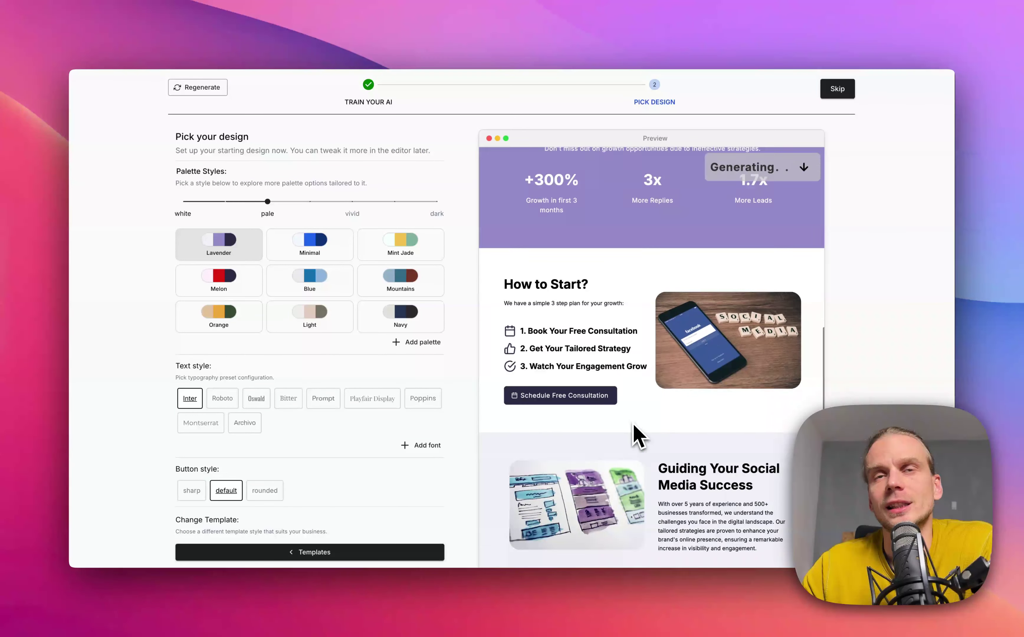
pyautogui.scroll(2, 633, 434)
pyautogui.scroll(6, 637, 434)
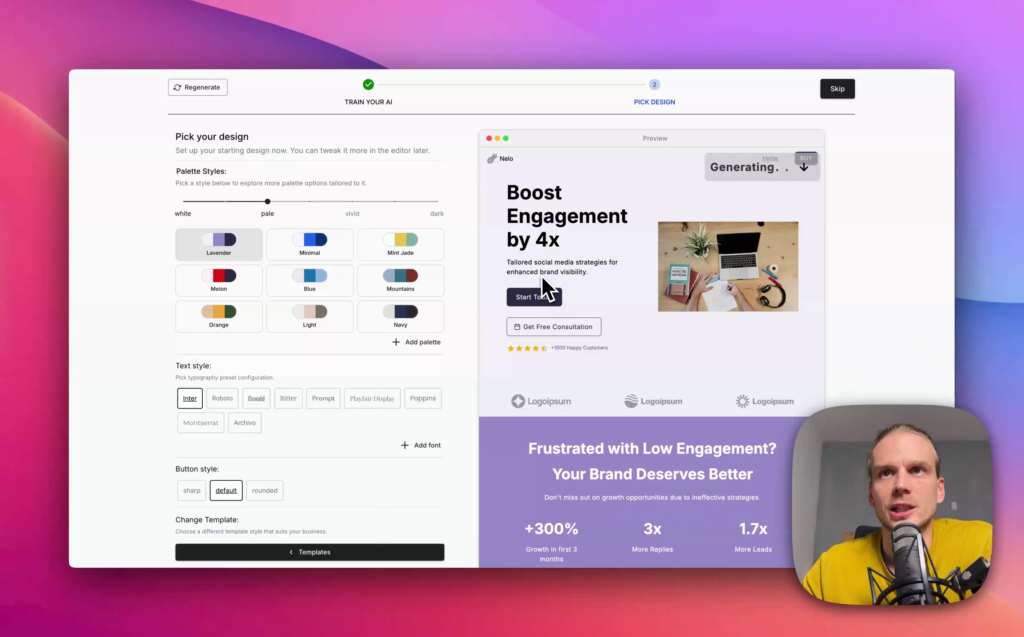
pyautogui.scroll(-10, 690, 389)
pyautogui.scroll(-10, 689, 376)
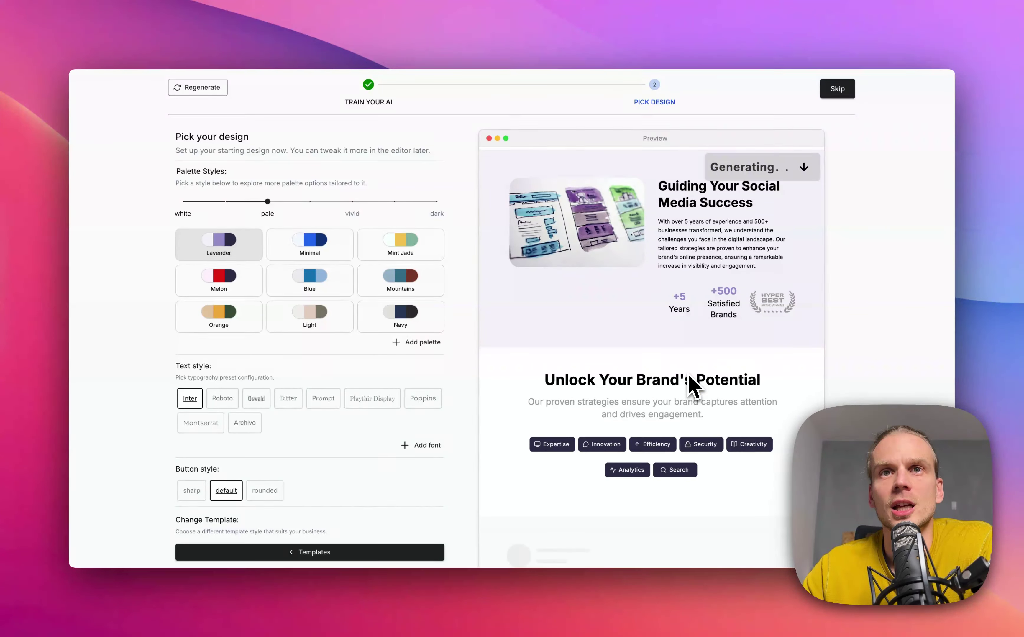
pyautogui.scroll(1, 690, 384)
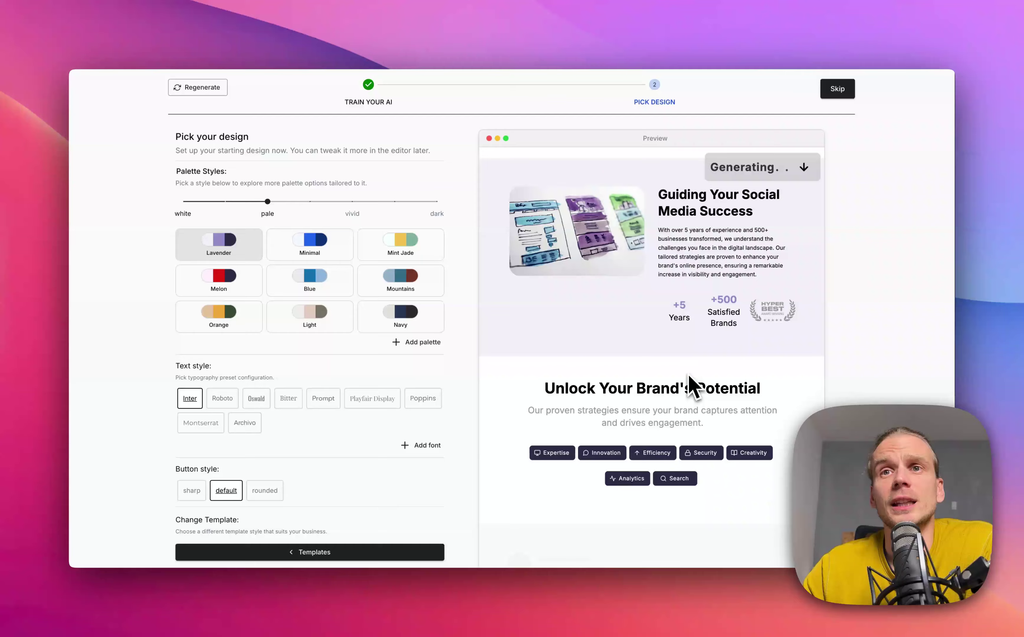
pyautogui.scroll(5, 692, 384)
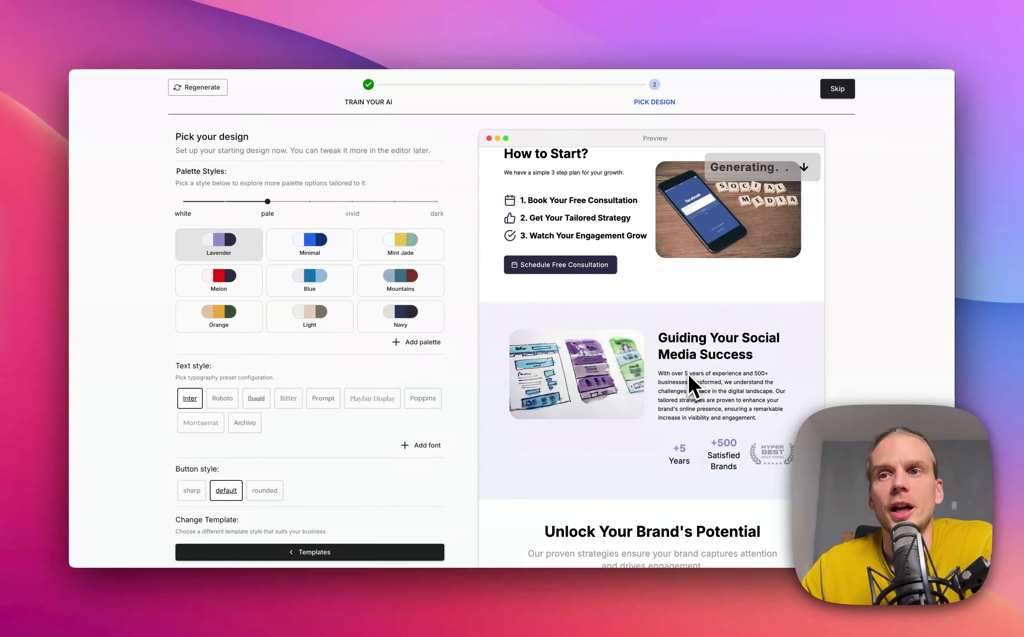
pyautogui.scroll(5, 692, 384)
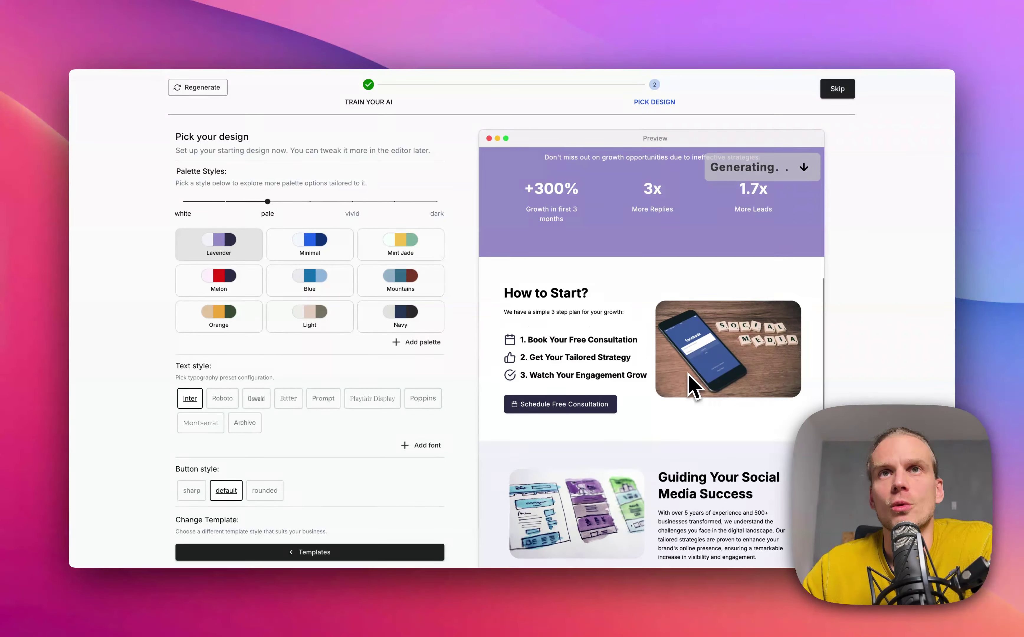
pyautogui.scroll(1, 689, 374)
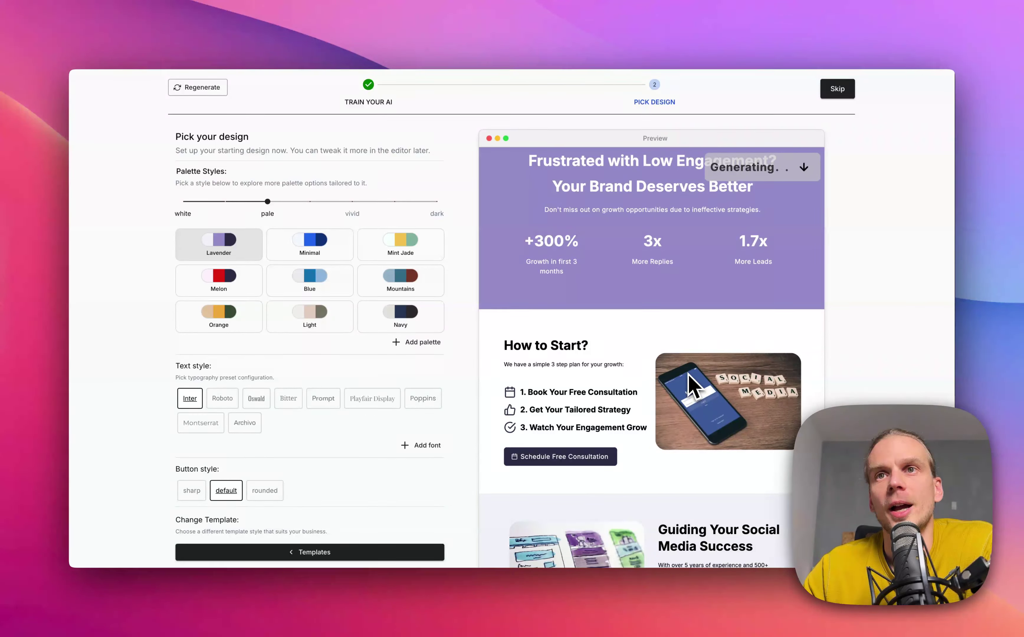
pyautogui.scroll(-1, 688, 372)
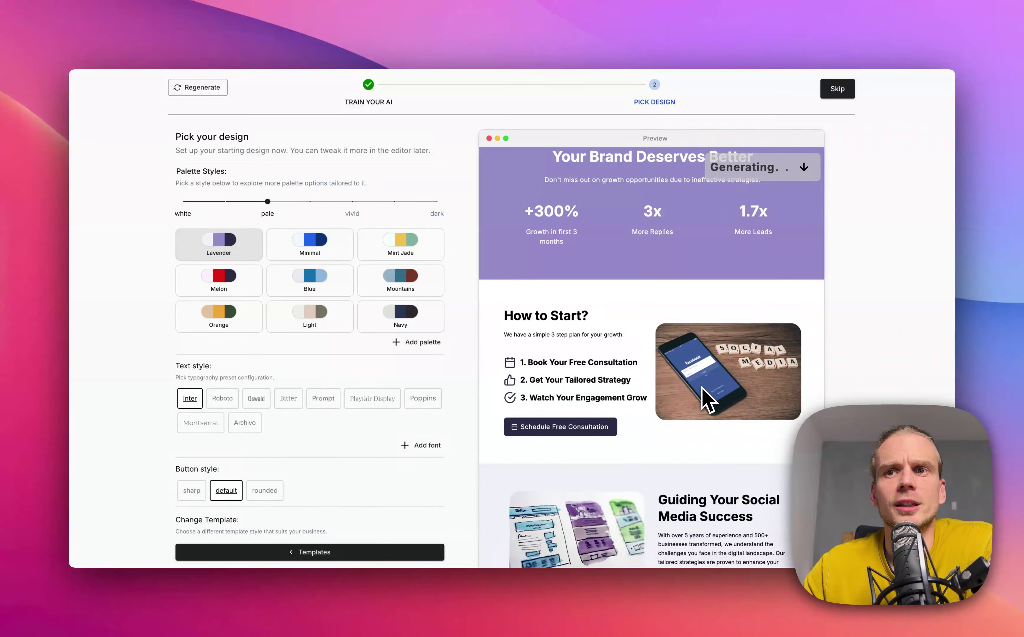
pyautogui.scroll(-1, 707, 401)
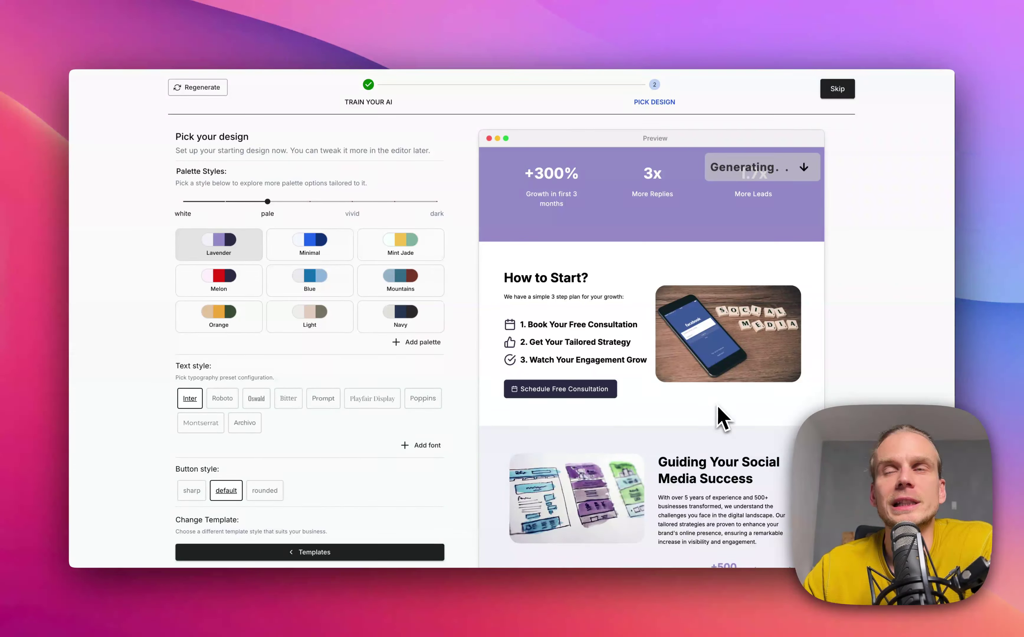
pyautogui.scroll(-2, 720, 417)
pyautogui.scroll(-10, 720, 415)
# - Expand the first FAQ question in the Aurora preview, then return to the top of the page
pyautogui.scroll(-2, 721, 418)
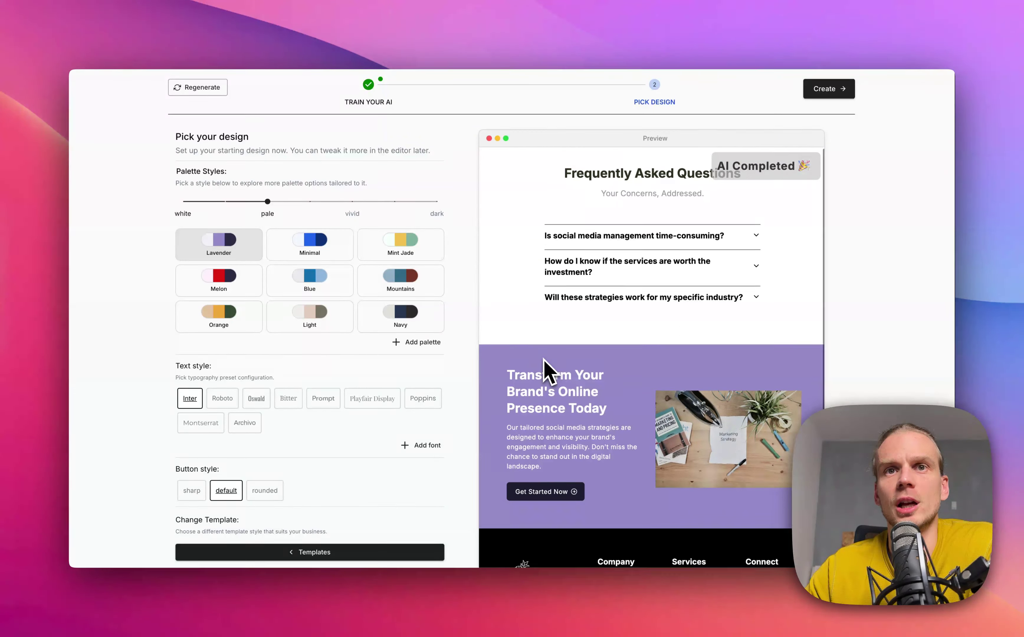
pyautogui.click(648, 236)
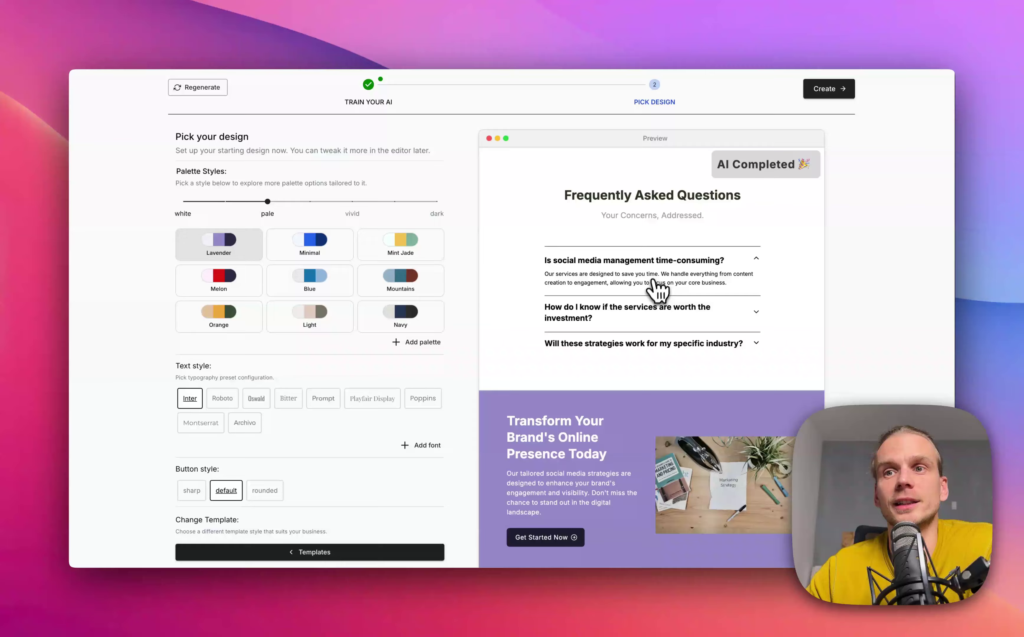
pyautogui.scroll(15, 654, 280)
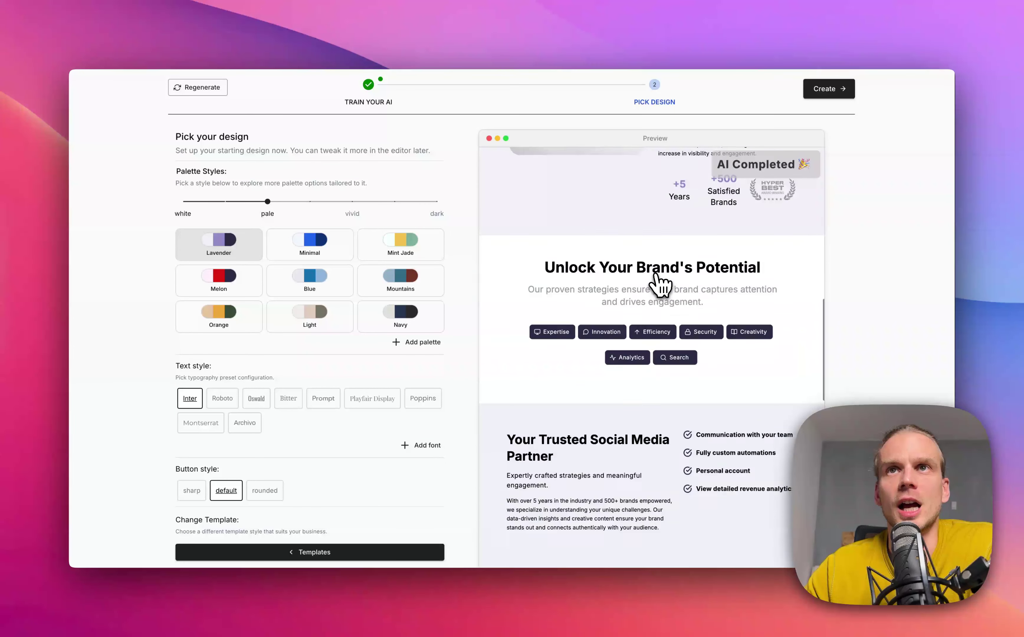
pyautogui.scroll(10, 660, 285)
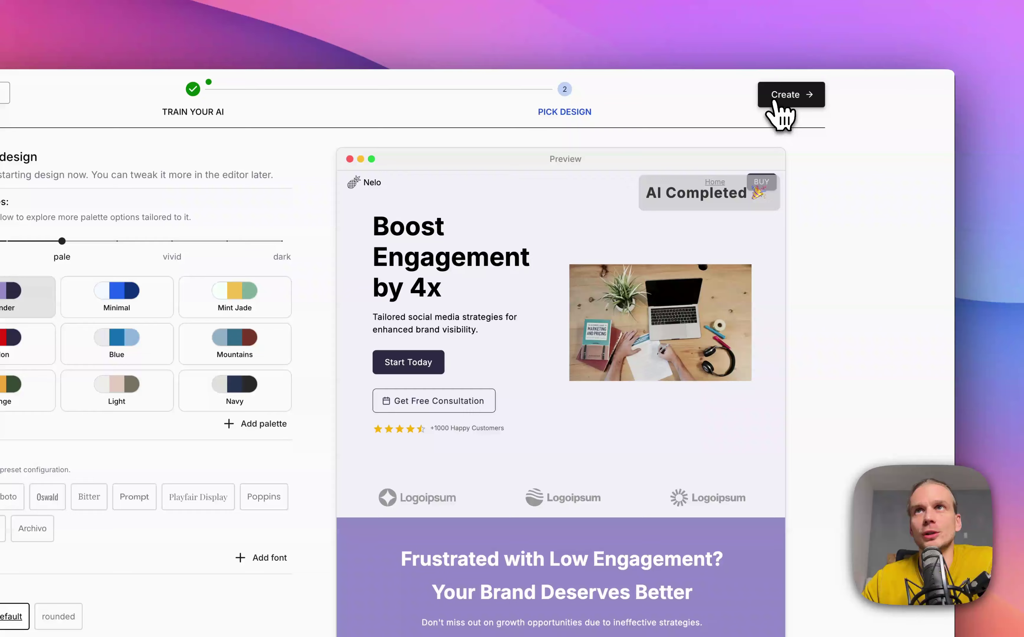
# - Create the Aurora site and go through the AI Assistant, Layers, Pages and Publish tour steps
pyautogui.click(785, 110)
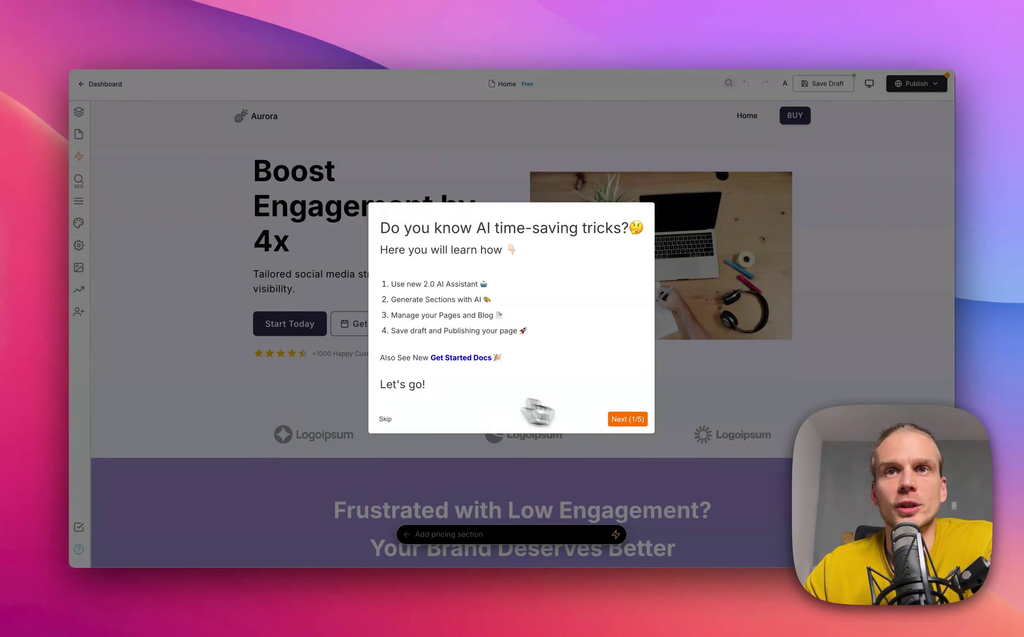
pyautogui.click(627, 419)
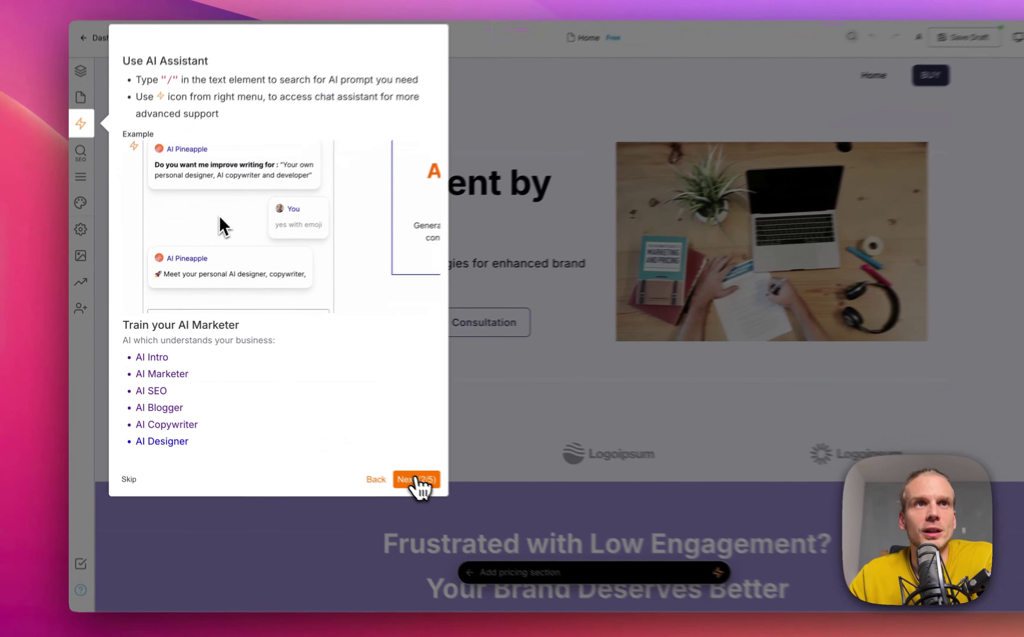
pyautogui.click(362, 456)
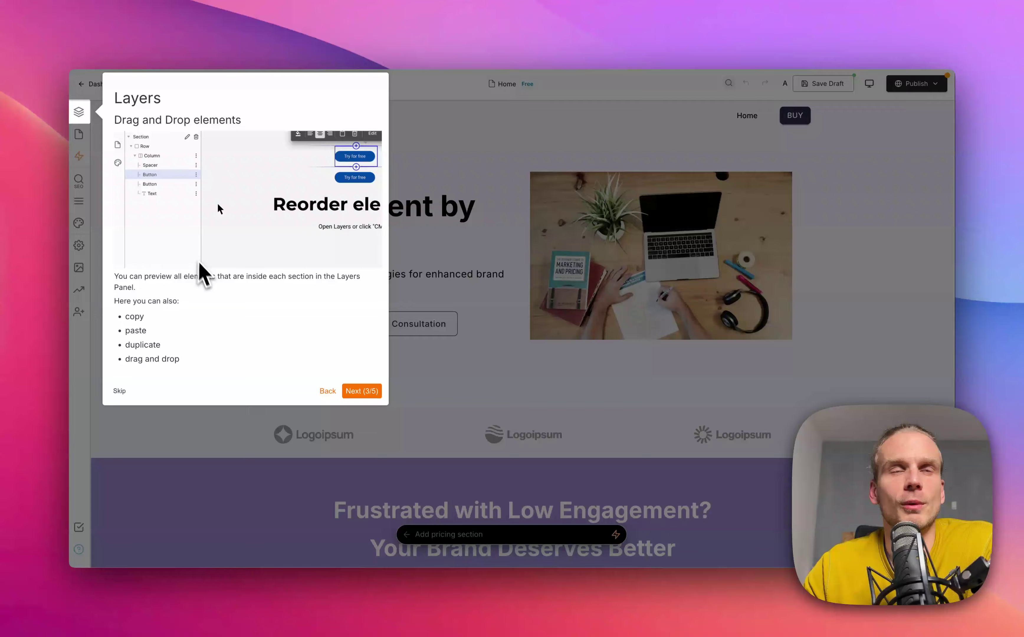
pyautogui.click(361, 390)
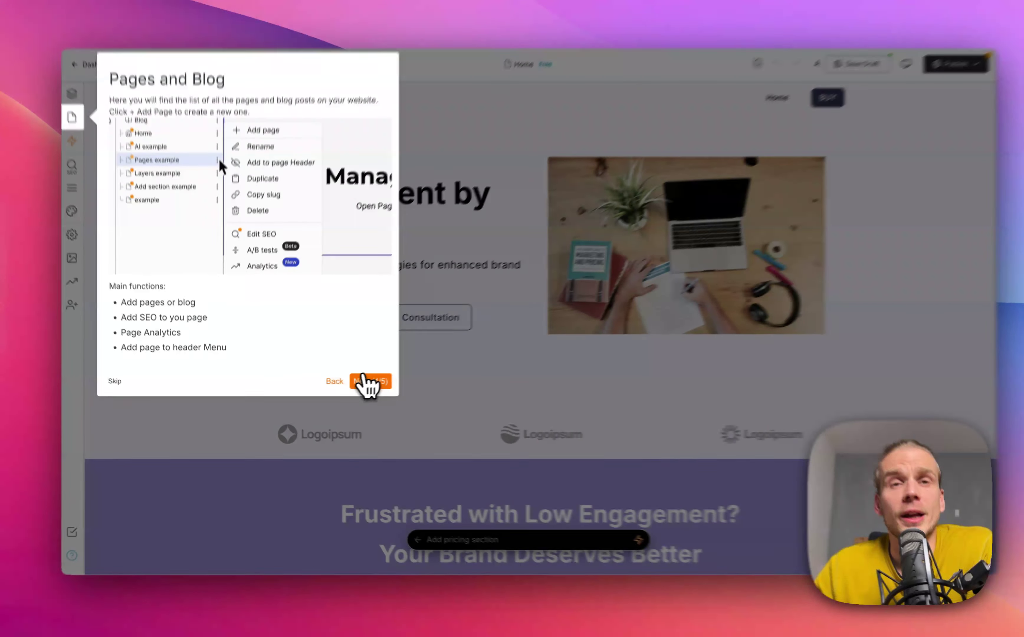
pyautogui.click(362, 383)
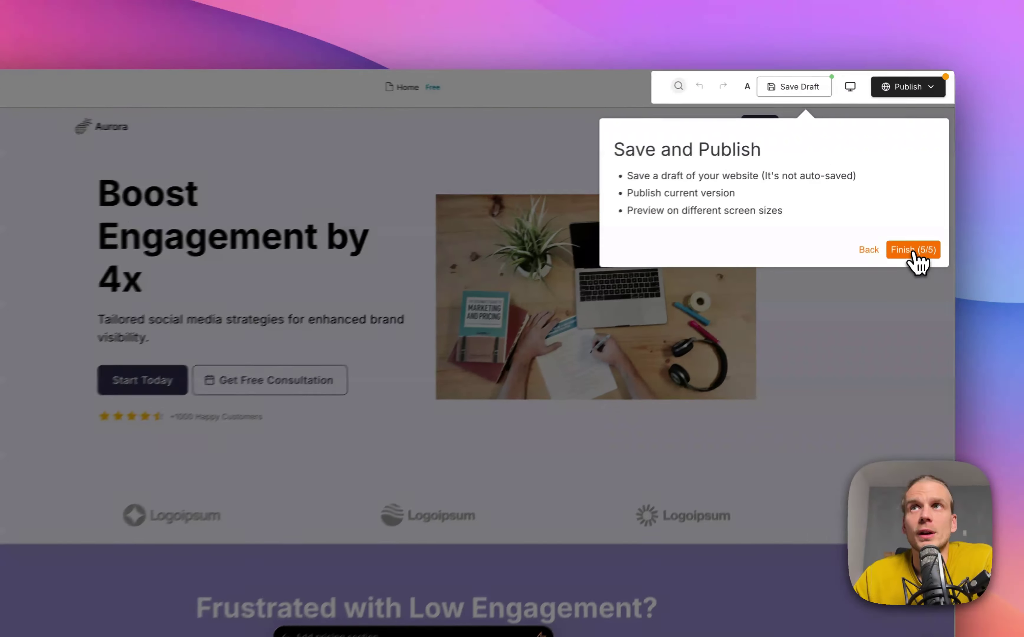
pyautogui.click(921, 218)
# - Publish the site with Publish Live Page and close the 'Your Website is Live!' popup
pyautogui.click(901, 94)
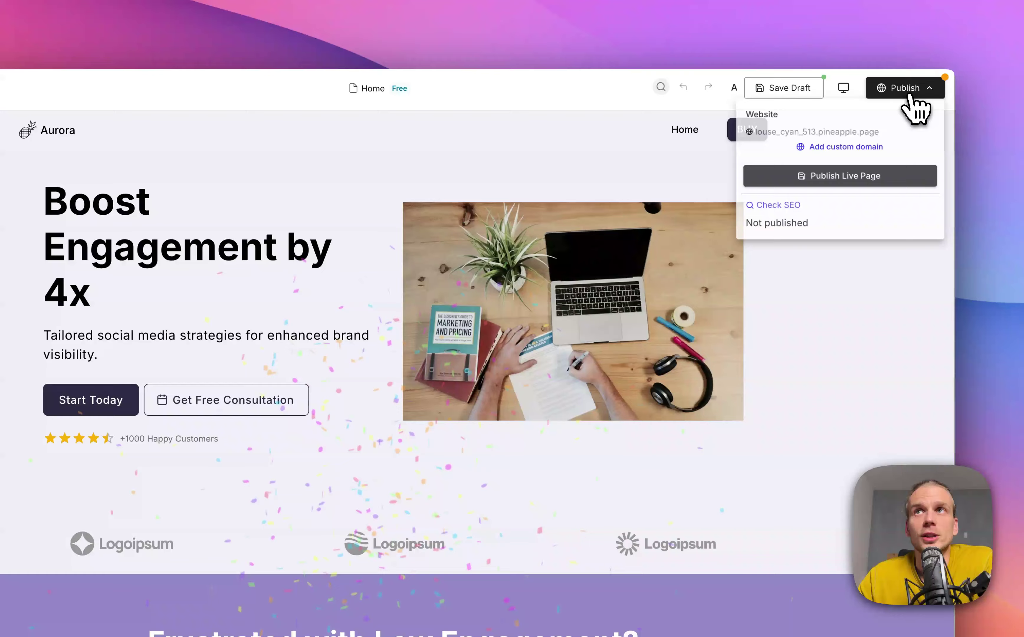
pyautogui.click(871, 179)
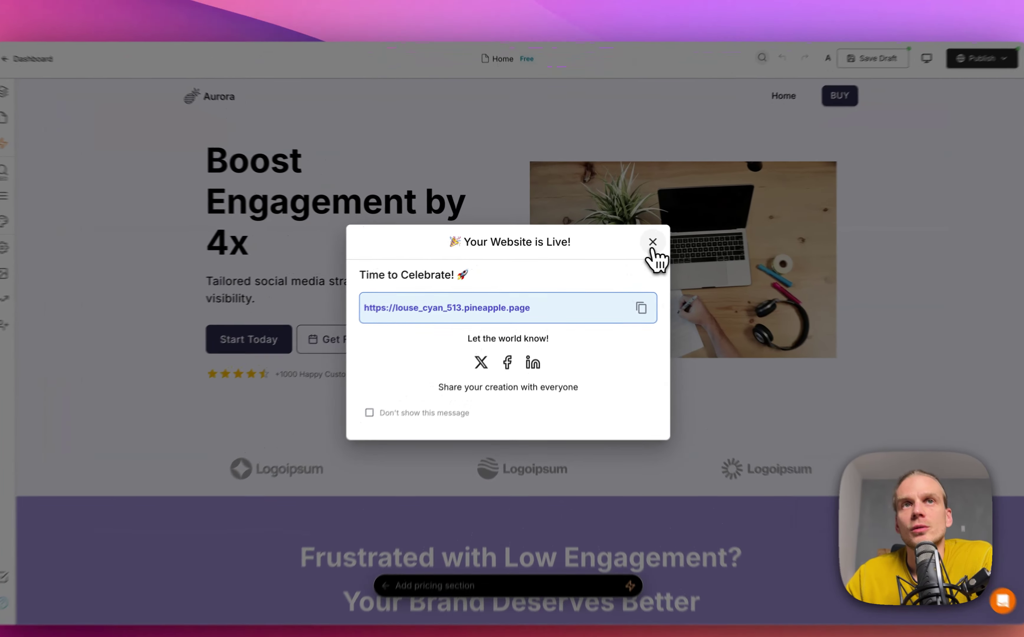
pyautogui.click(635, 240)
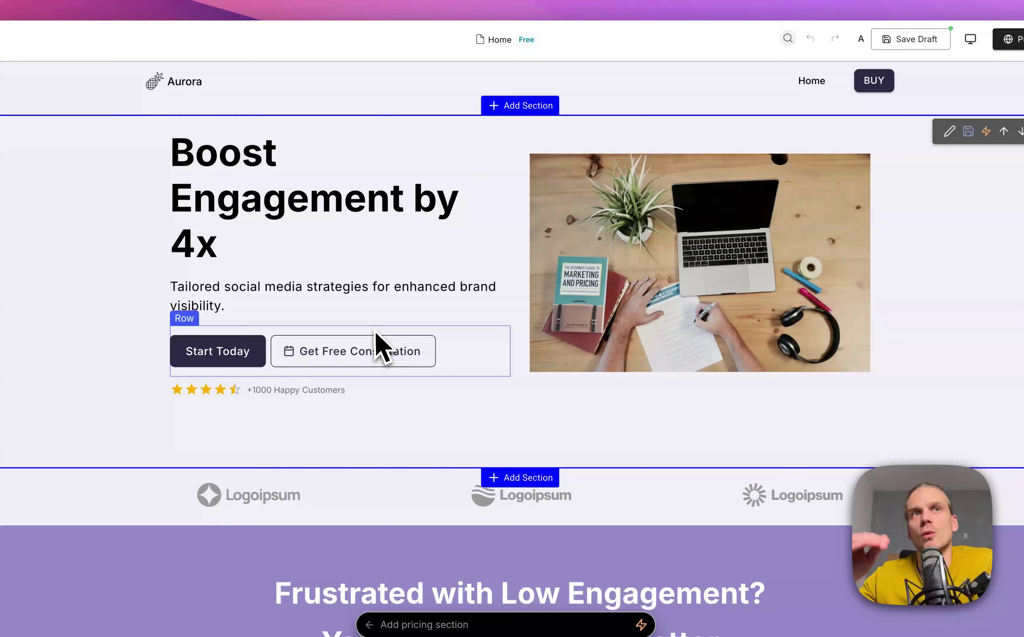